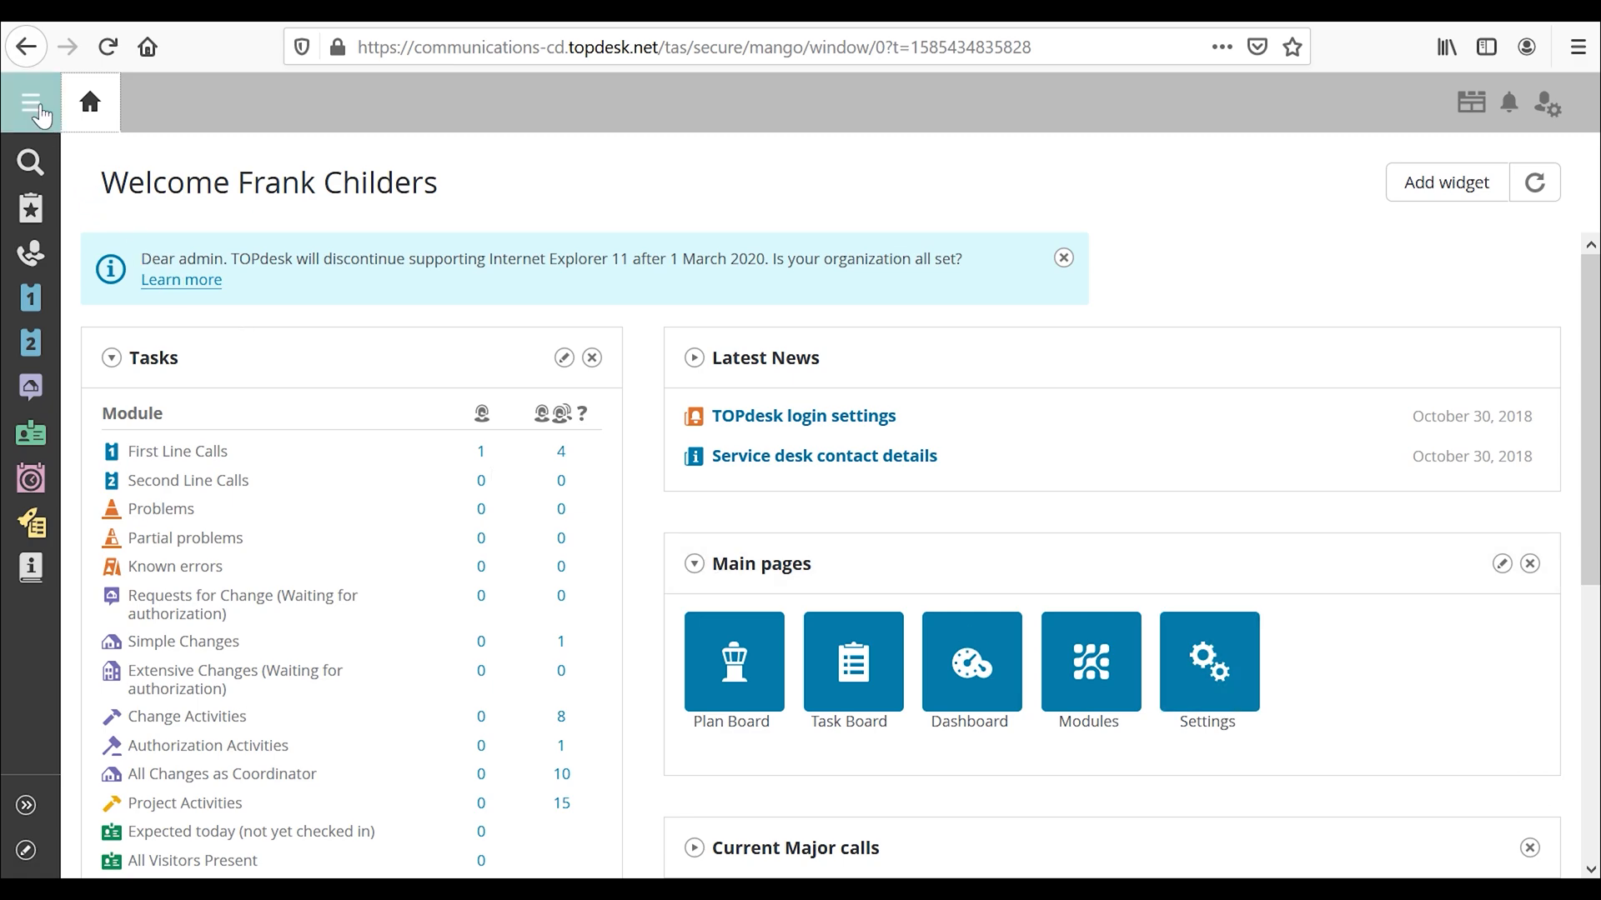
Enable the Labs 'Chat' feature for all operators and confirm with Enable.
click(33, 104)
click(80, 368)
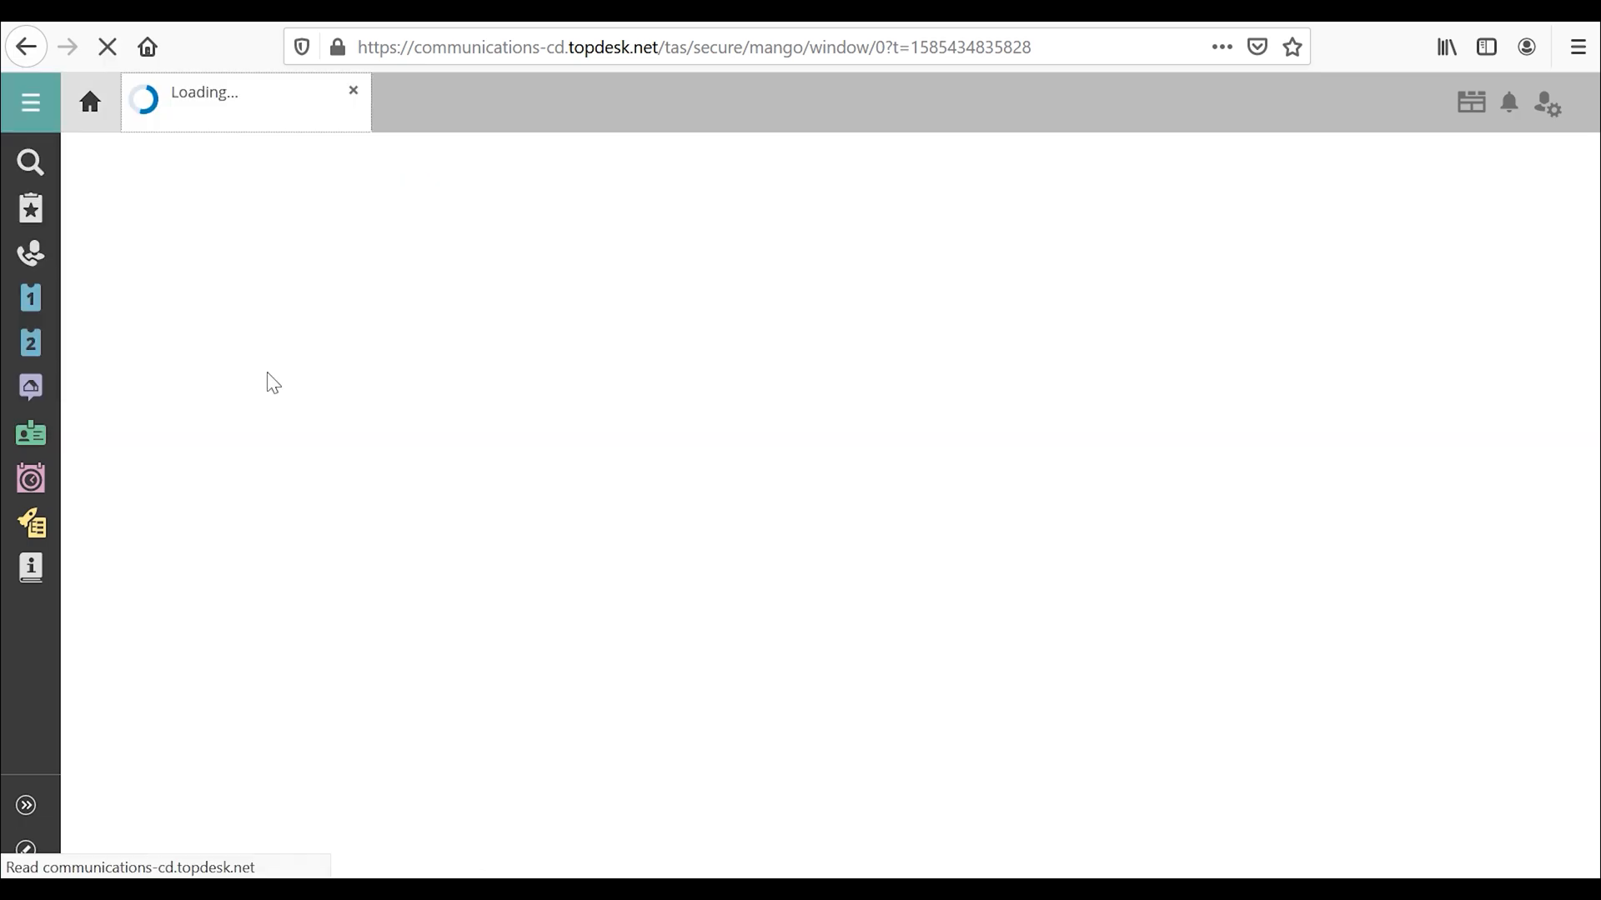
click(527, 333)
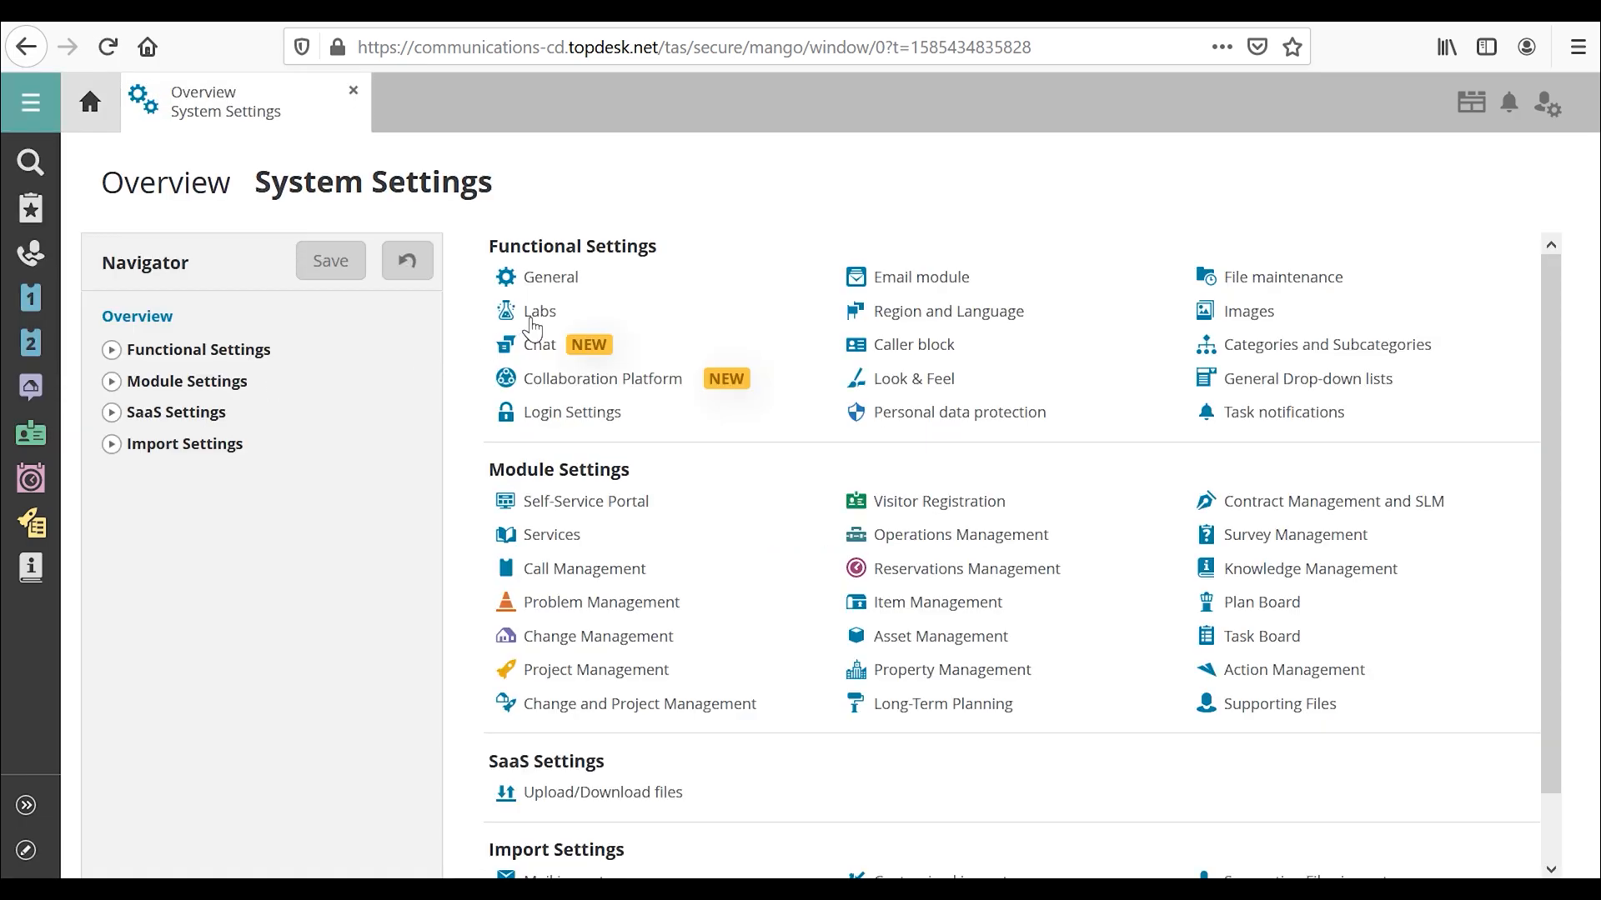
mouse_move(1552, 265)
mouse_down()
mouse_move(1553, 482)
mouse_move(1526, 704)
mouse_up()
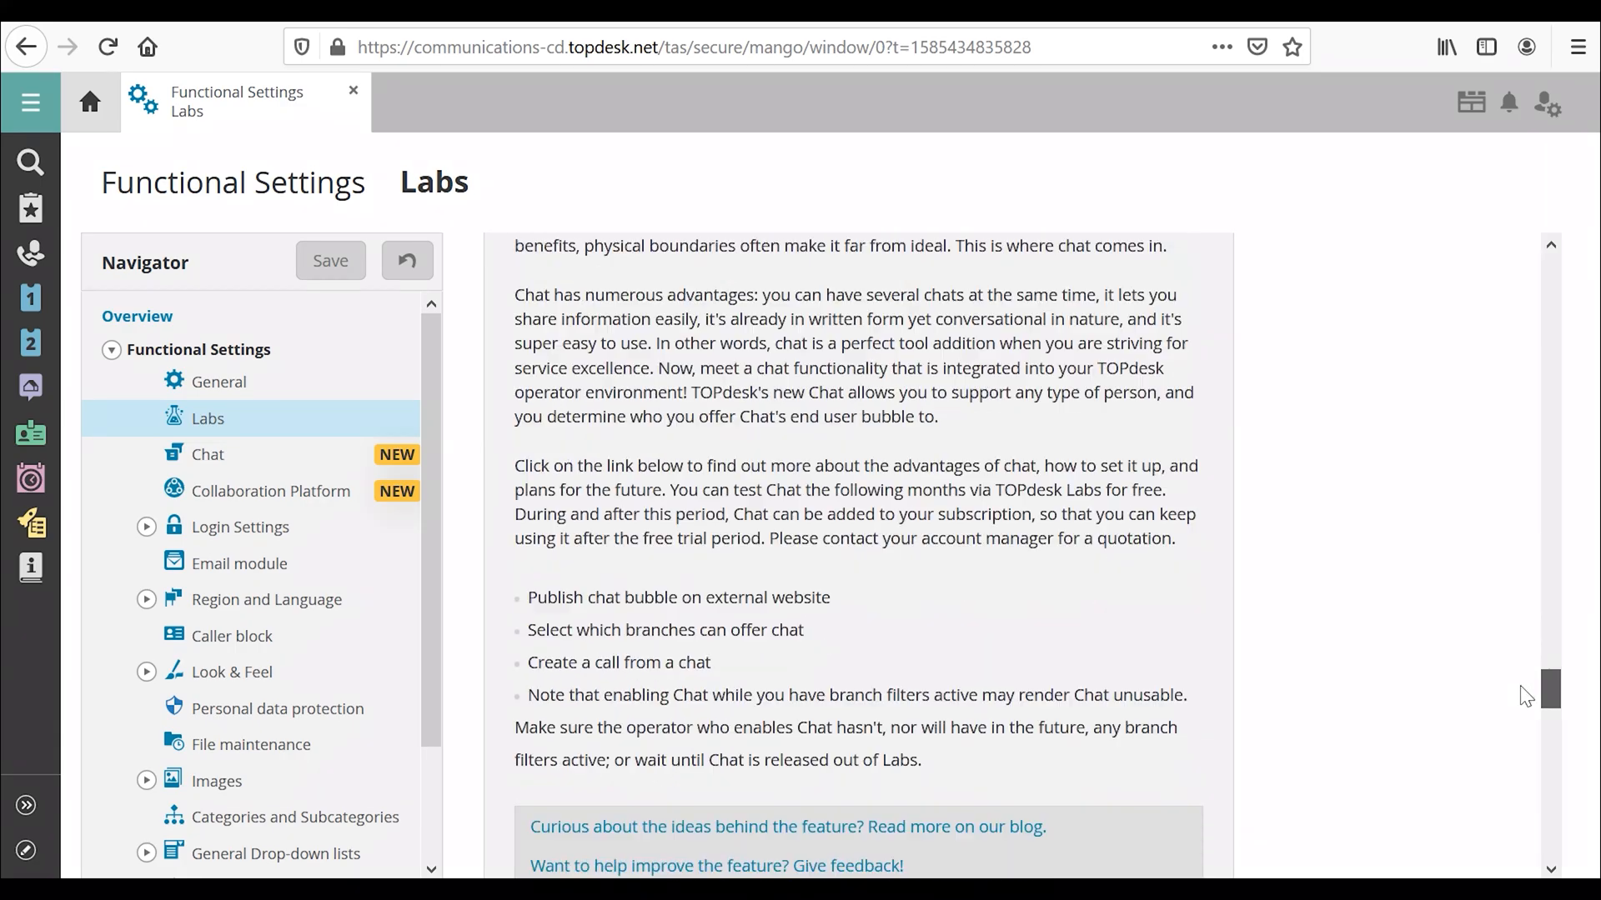
click(1182, 777)
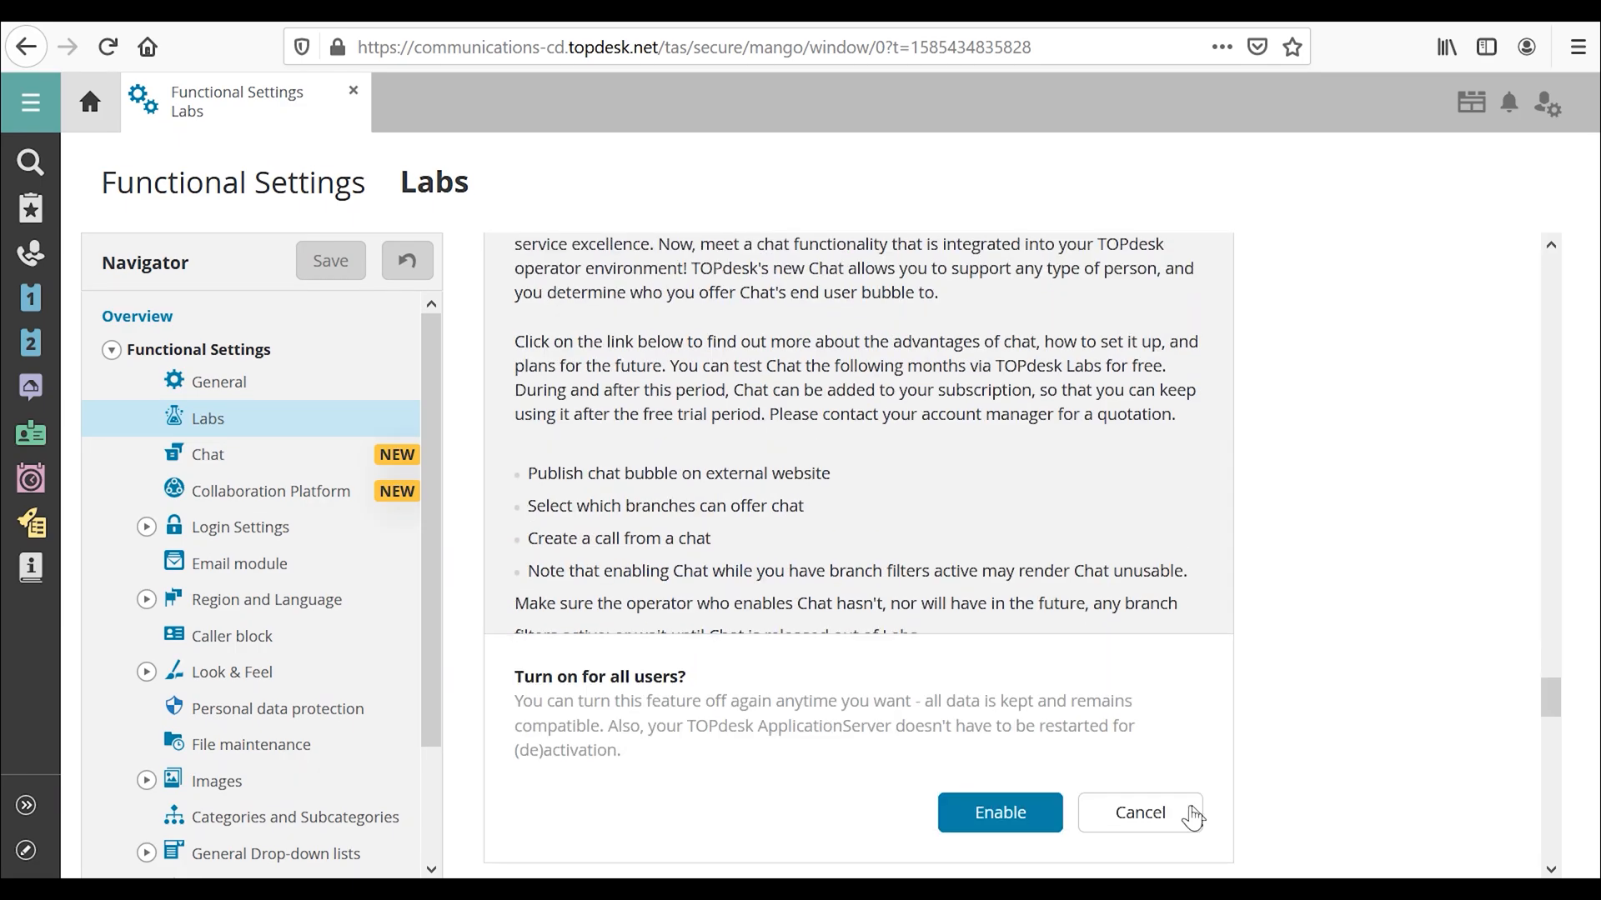
click(1028, 820)
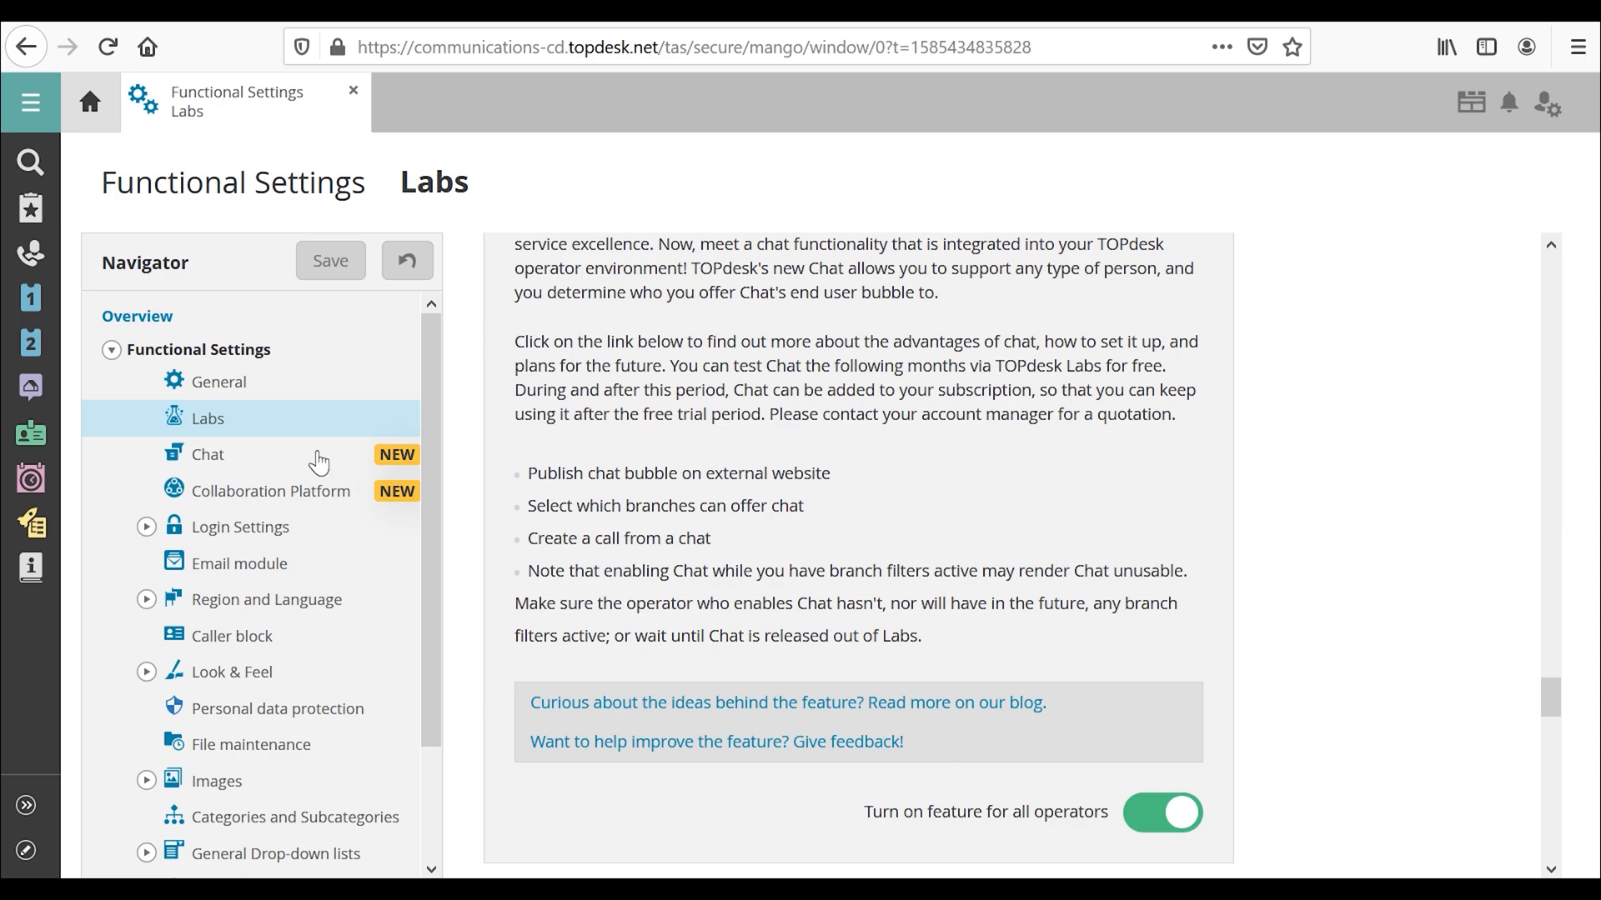
Select 'Built-in chat' as the chat setup and save it.
click(319, 462)
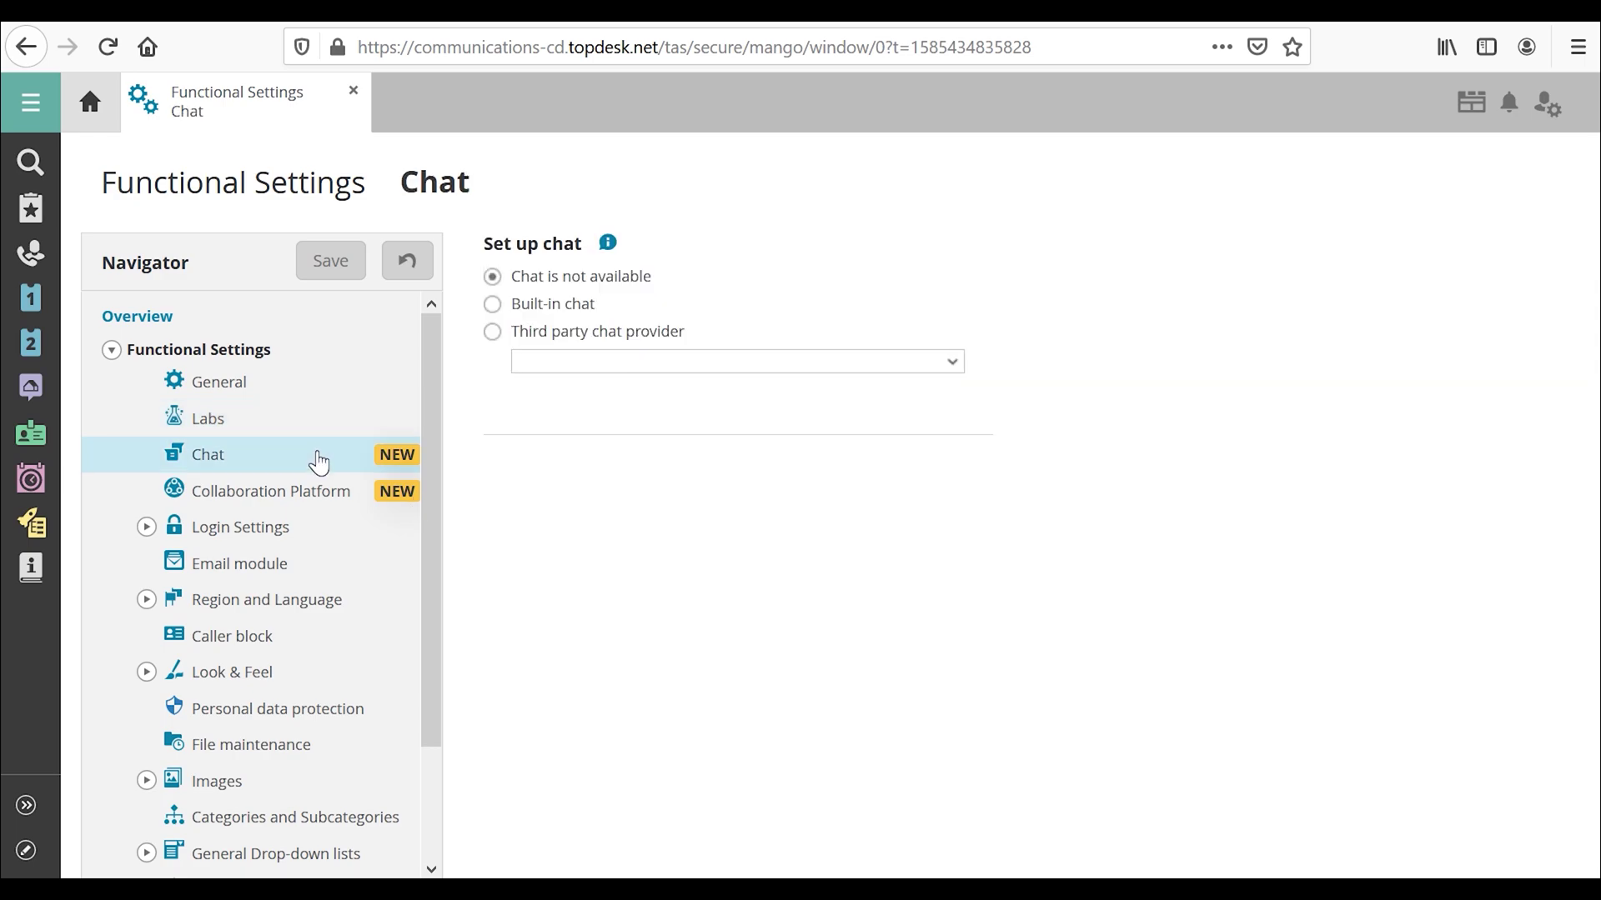
click(493, 304)
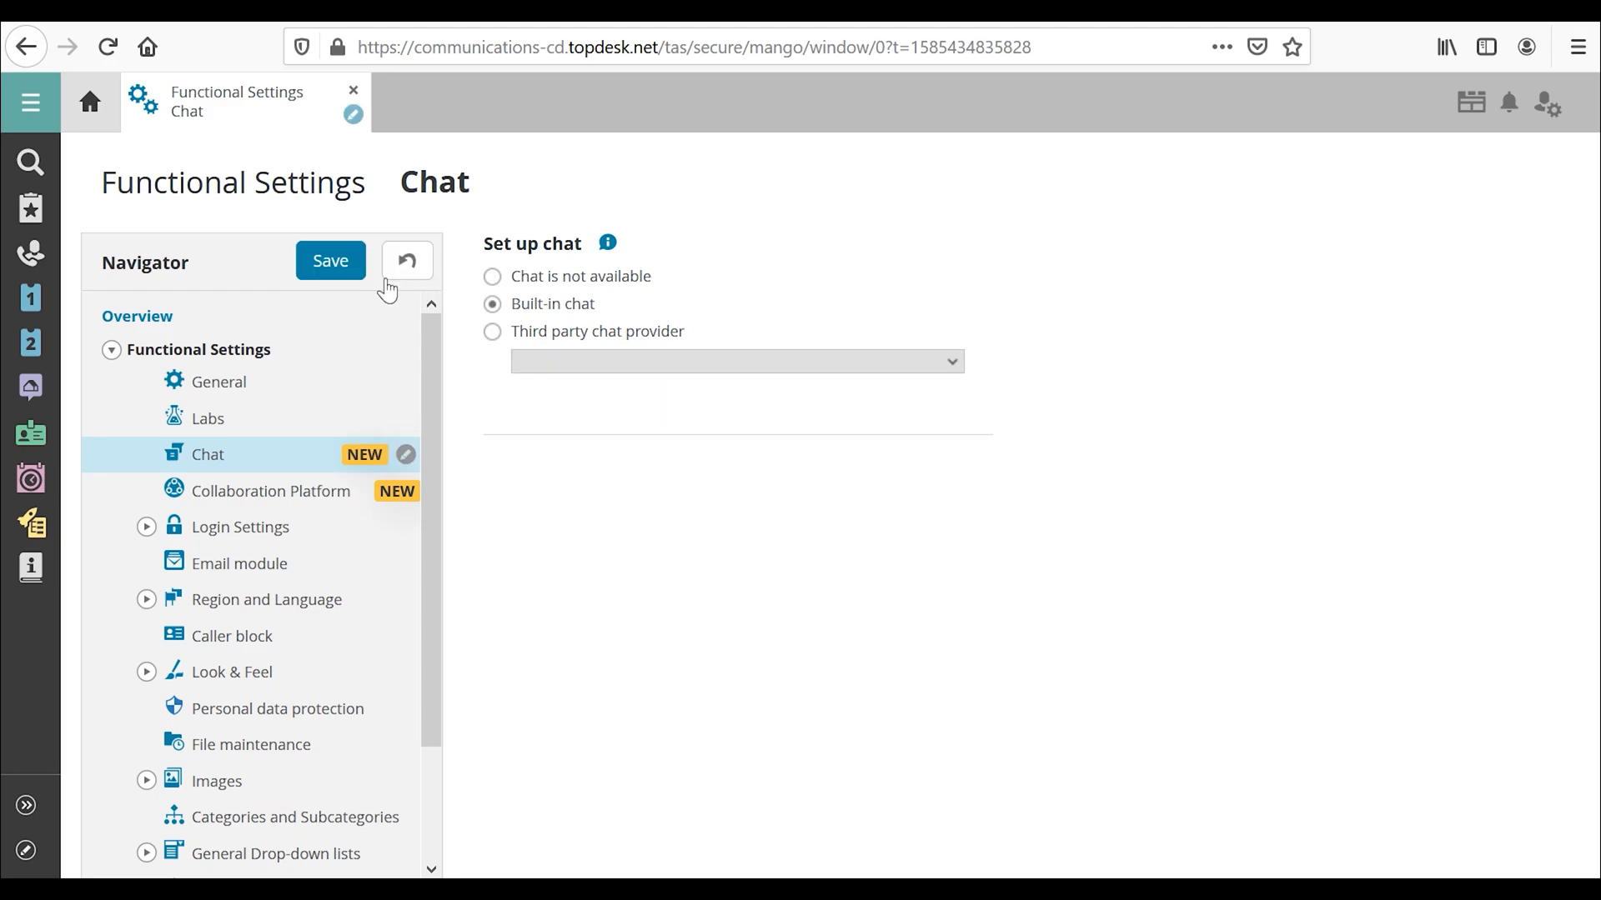
click(330, 262)
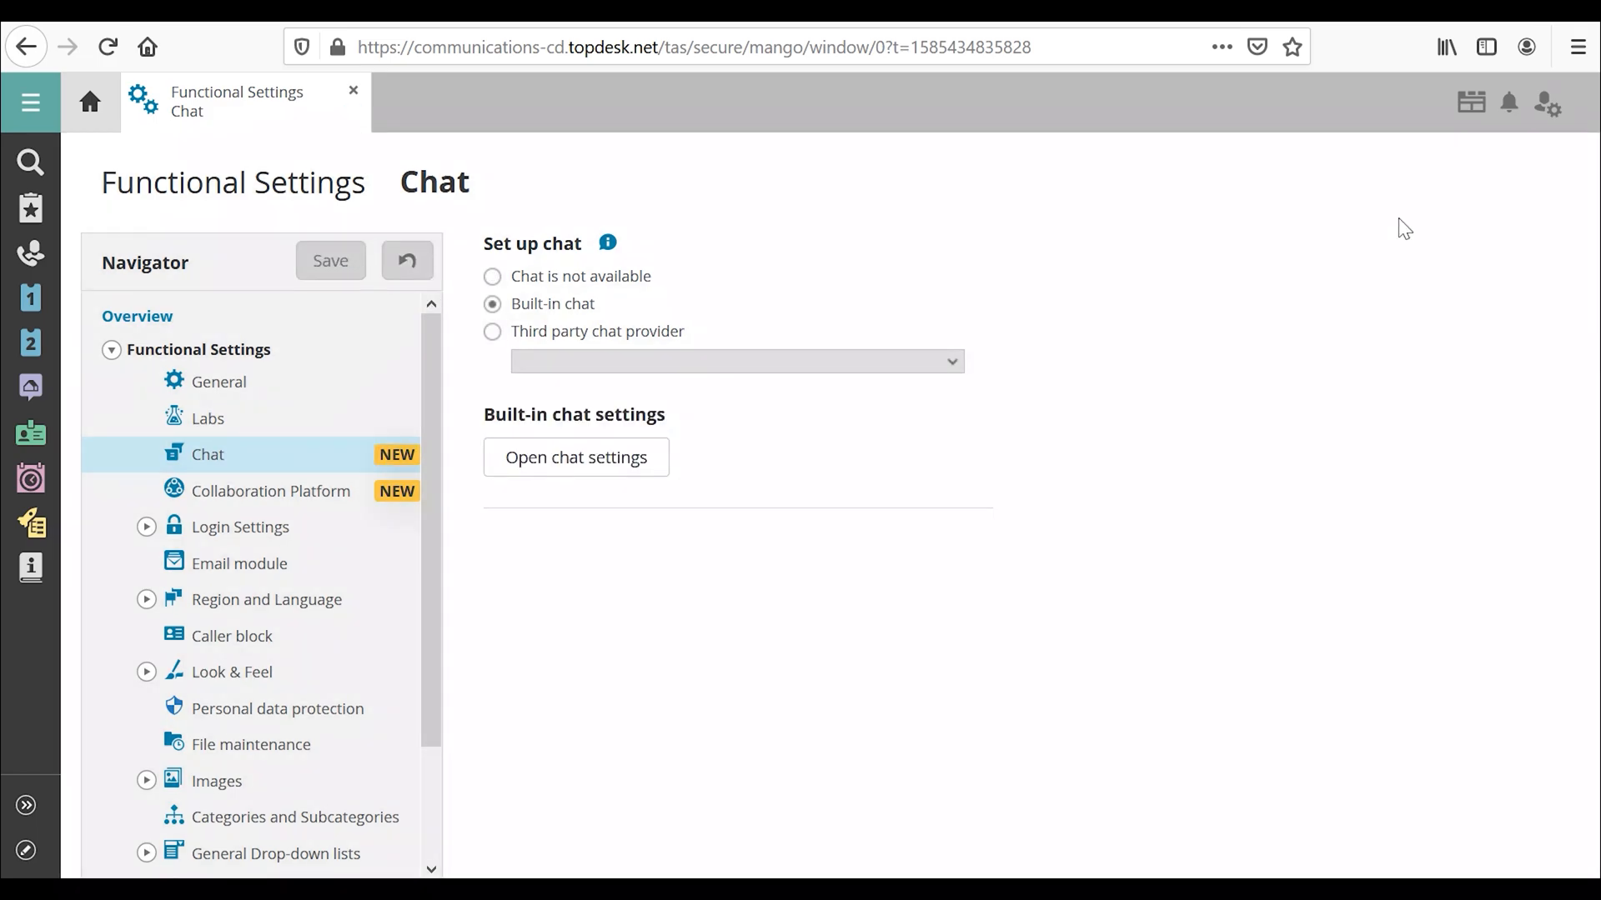
Log out via the account menu and sign back in with username and password.
click(1546, 105)
click(1451, 207)
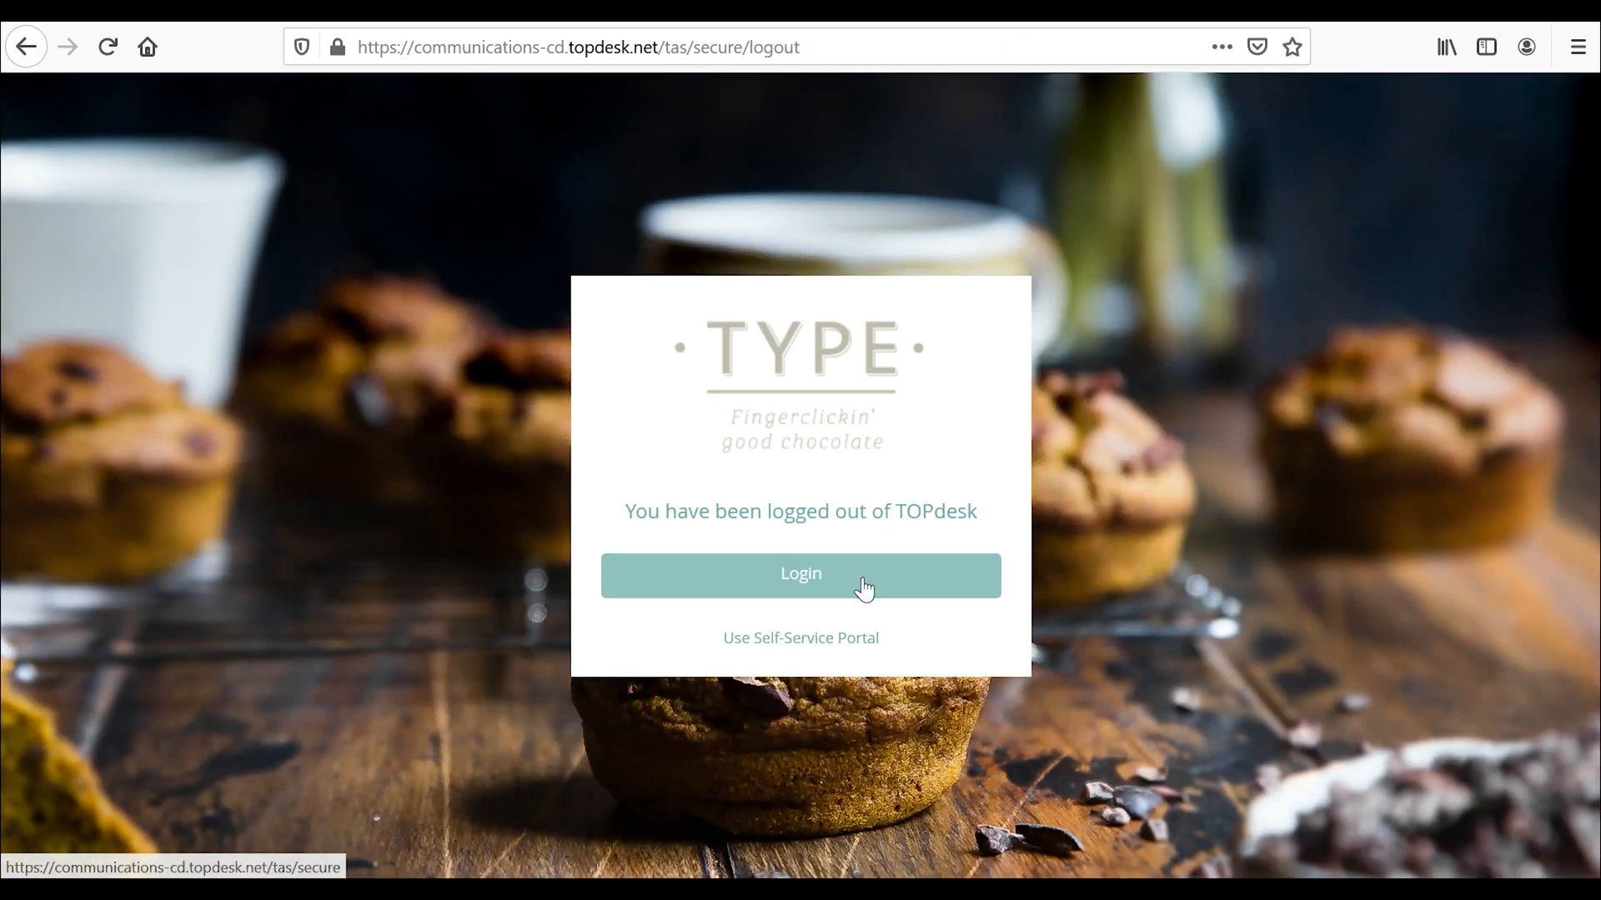
click(864, 585)
text(FRANKC)
key(Tab)
text(frankc)
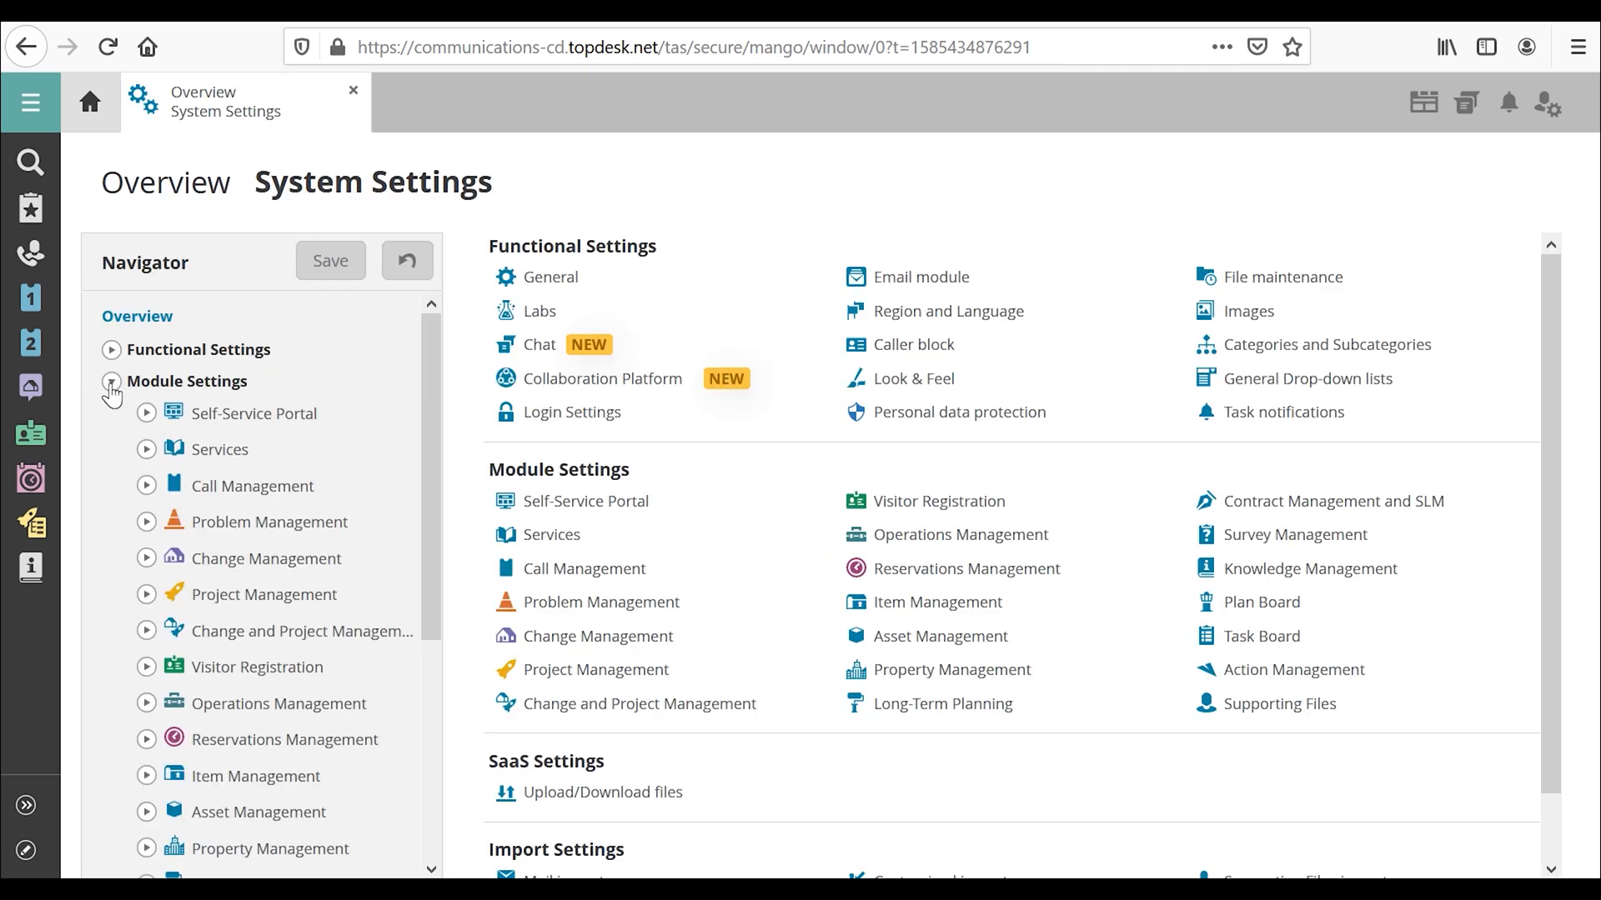
Allow everyone to chat with operators in Self-Service Portal General settings, save, and go Home.
click(148, 413)
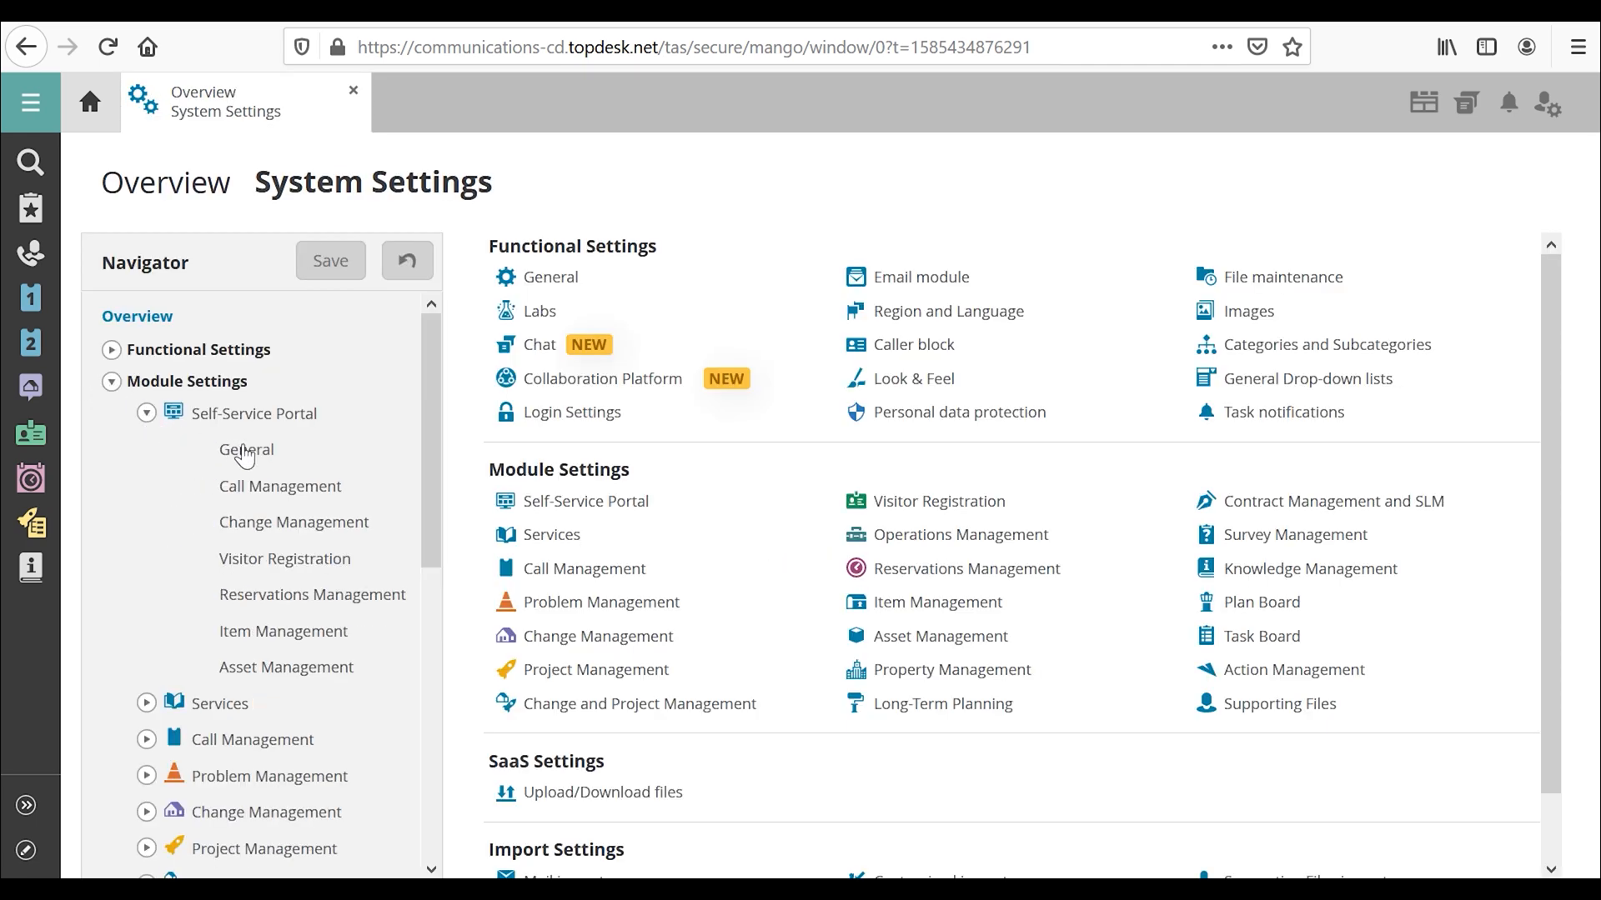
click(245, 450)
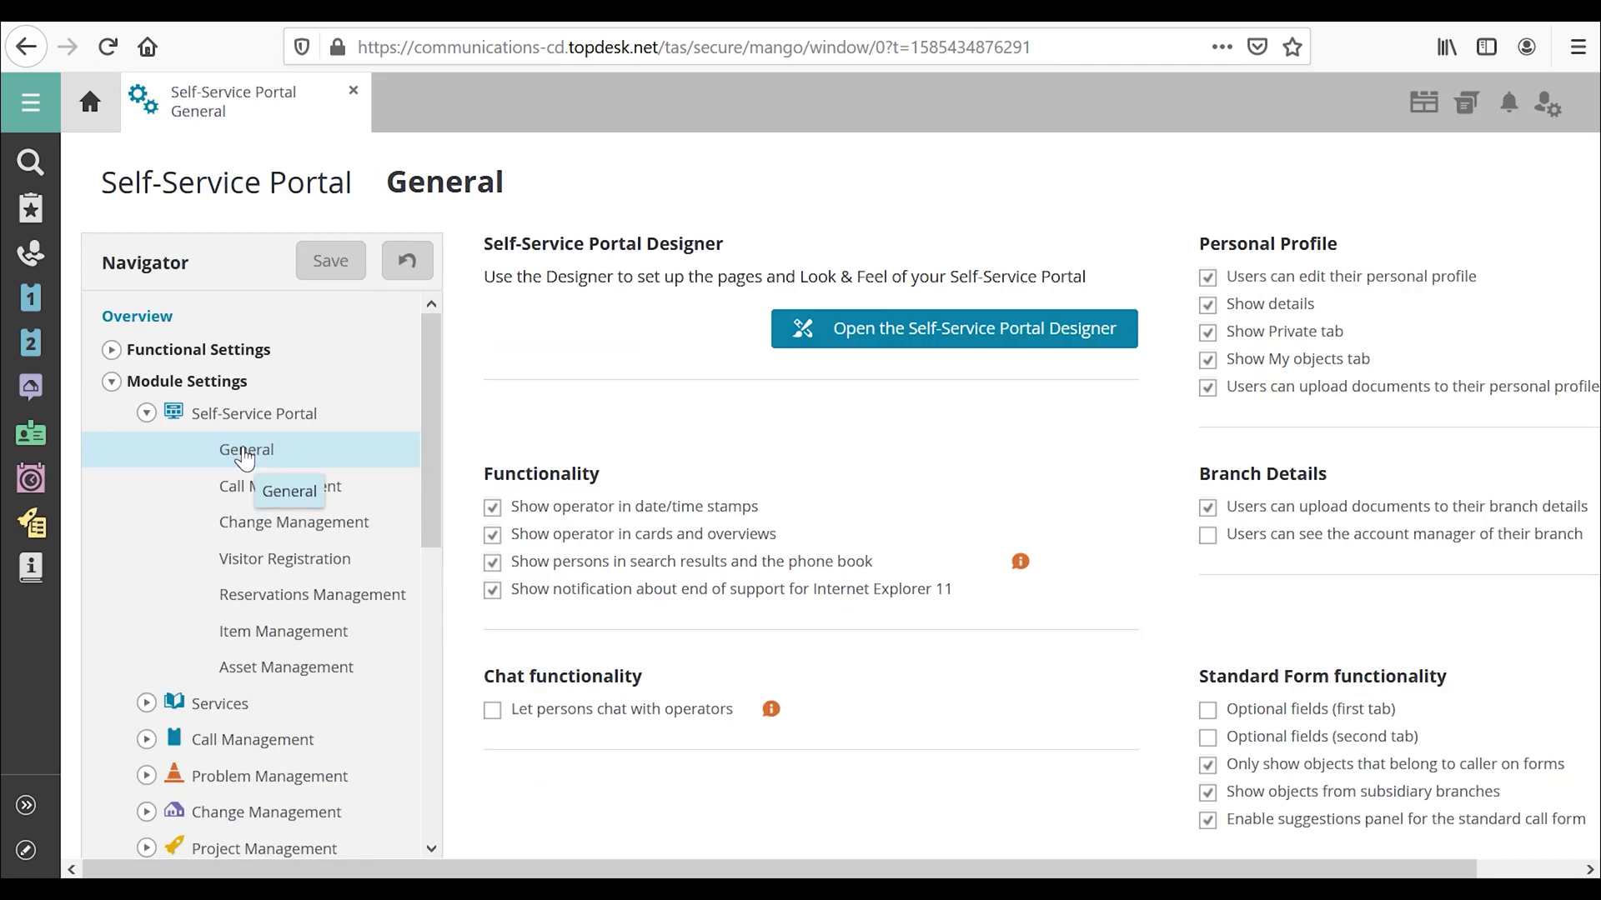
click(492, 709)
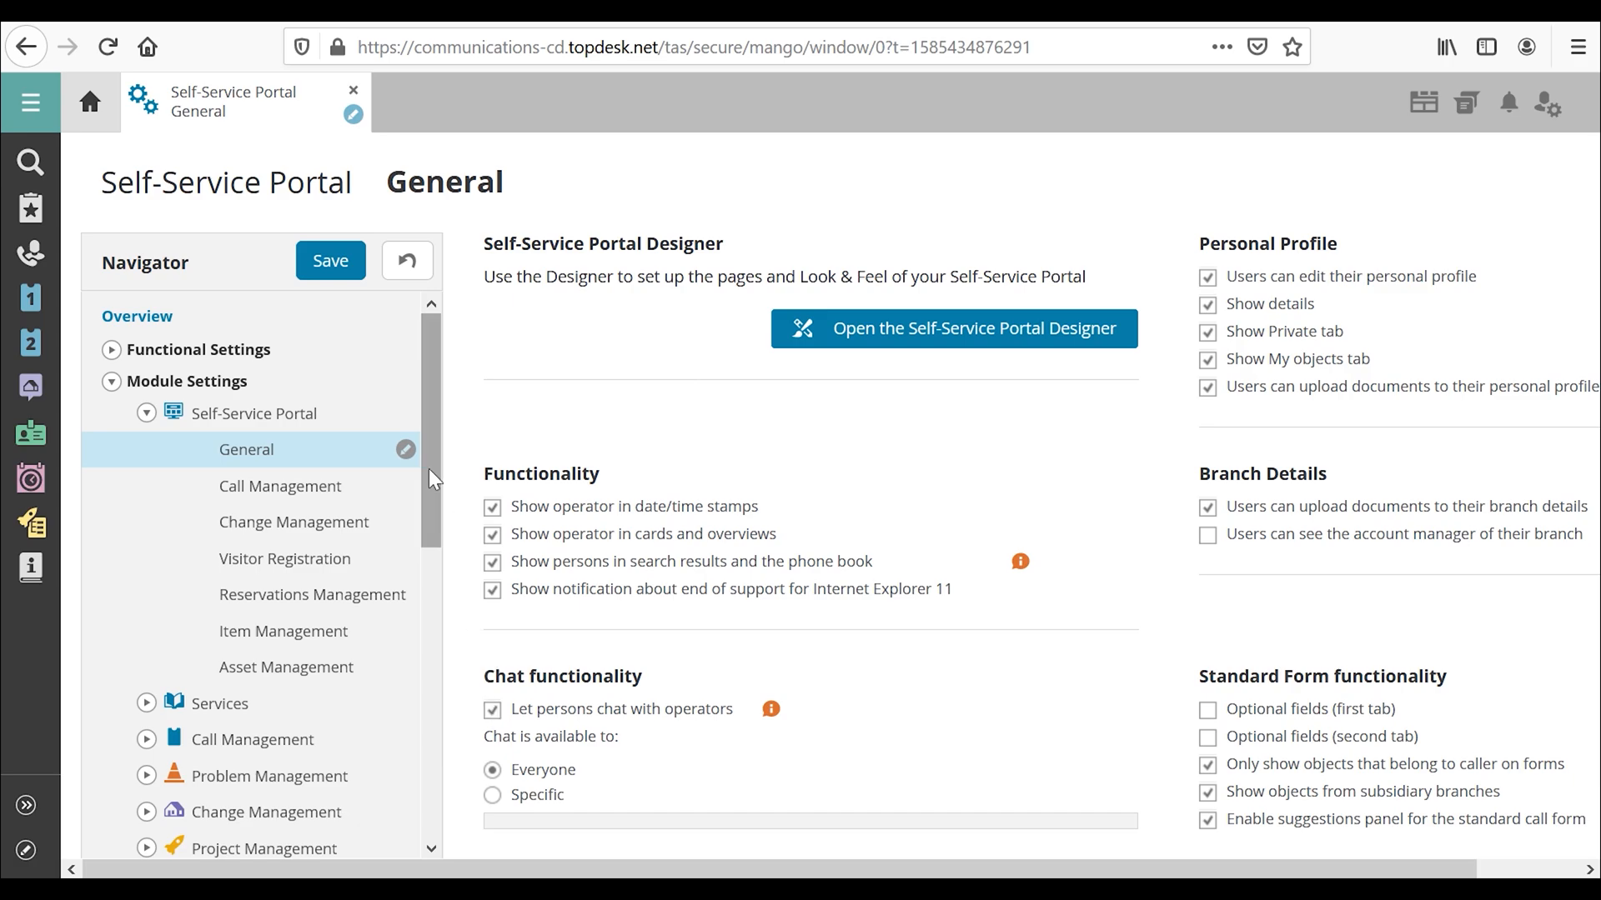
click(323, 261)
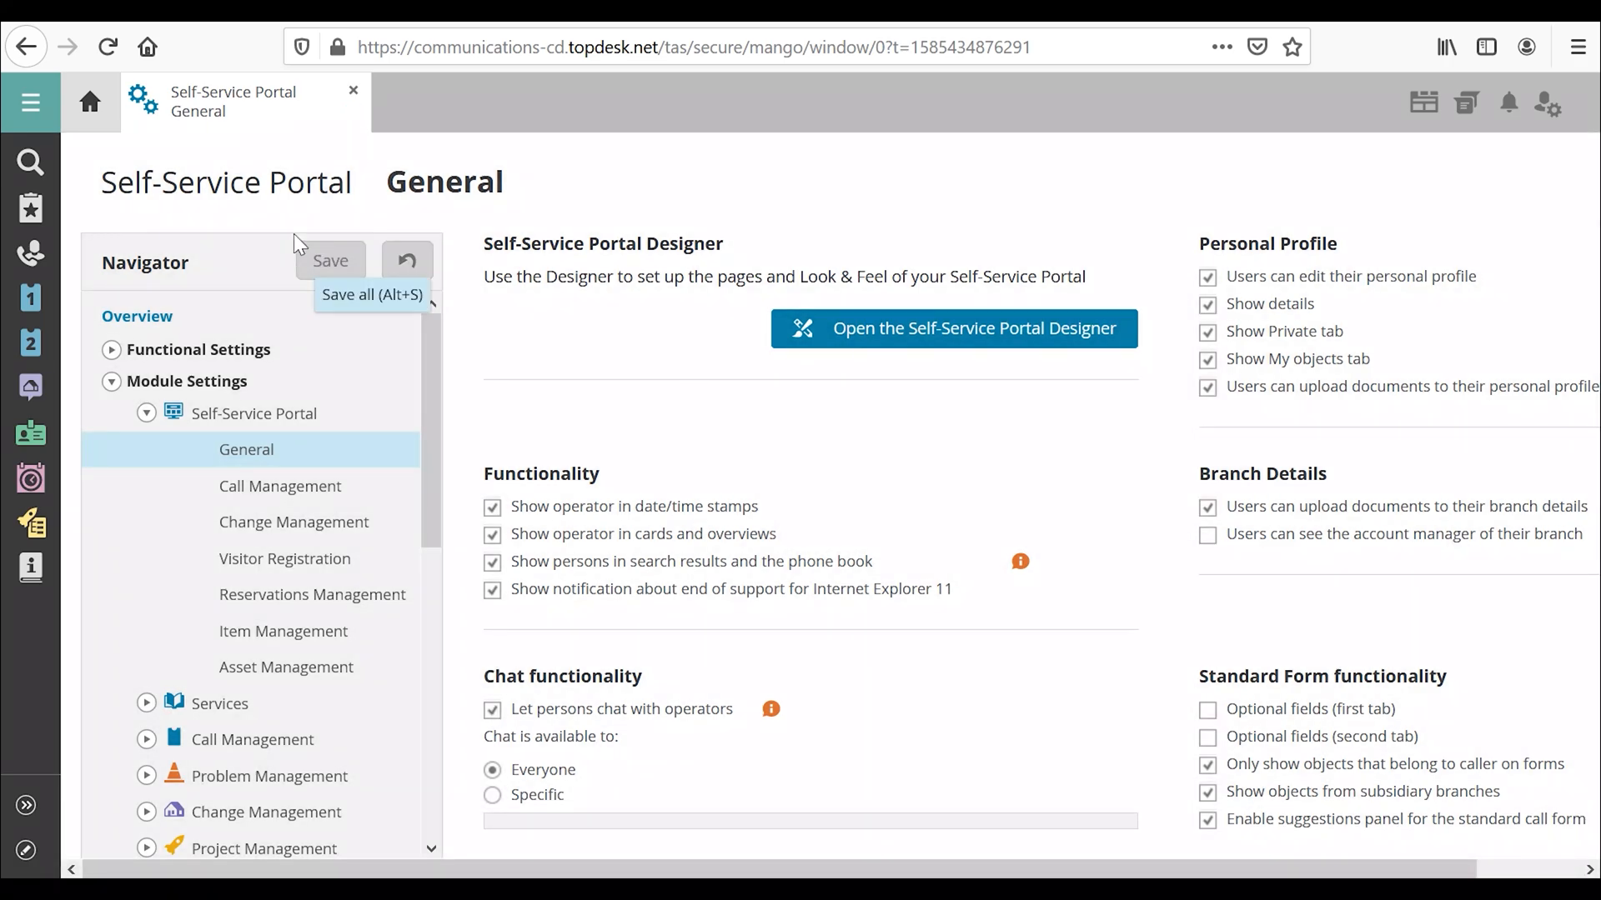
click(88, 102)
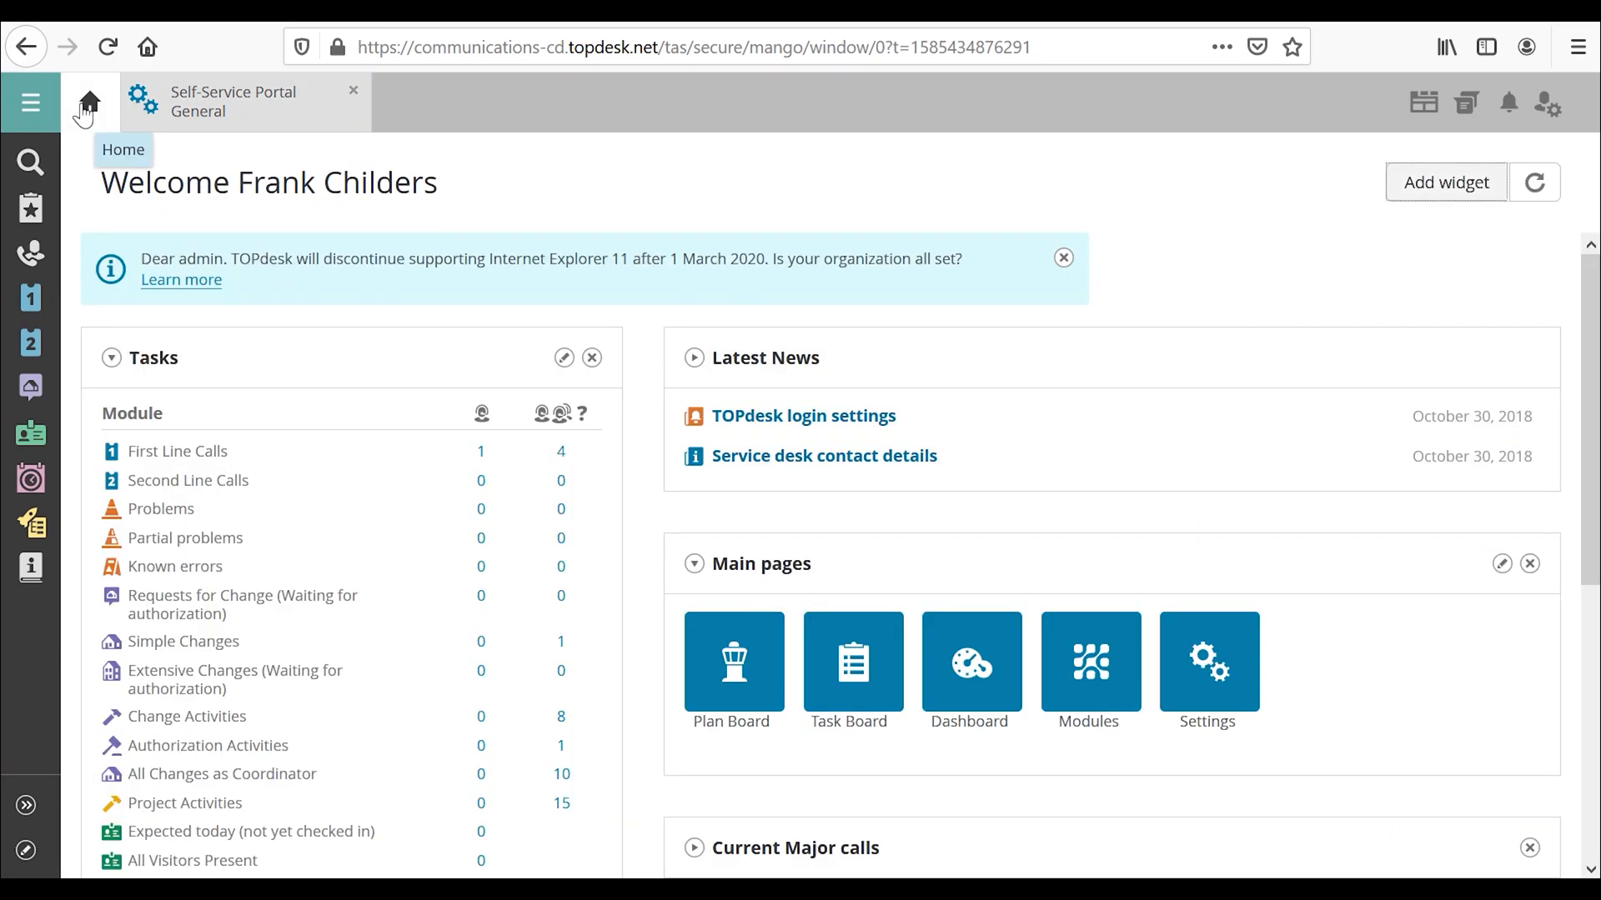